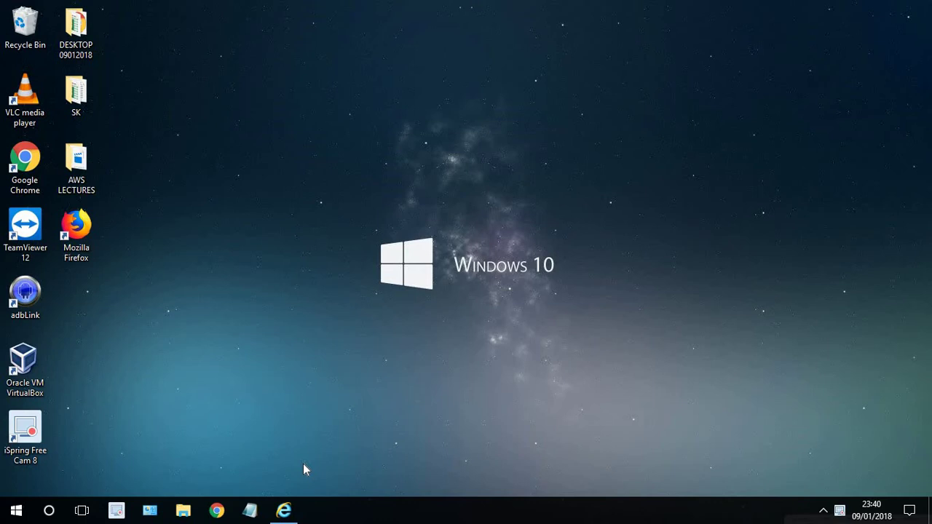
Start an Amazon Linux t2.micro launch, skip to review, and choose to create a new key pair
{"action": "left_click", "coordinate": [285, 510]}
{"action": "left_click", "coordinate": [192, 89]}
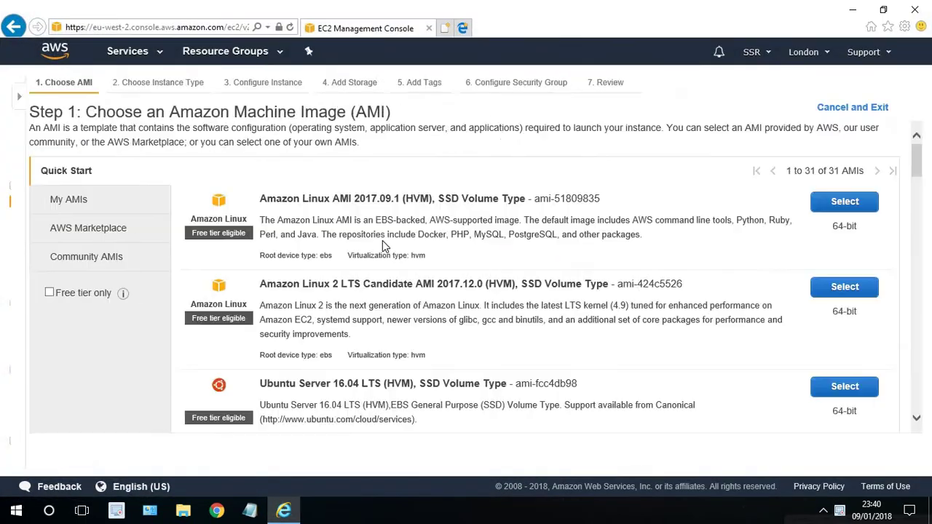
{"action": "left_click", "coordinate": [843, 201]}
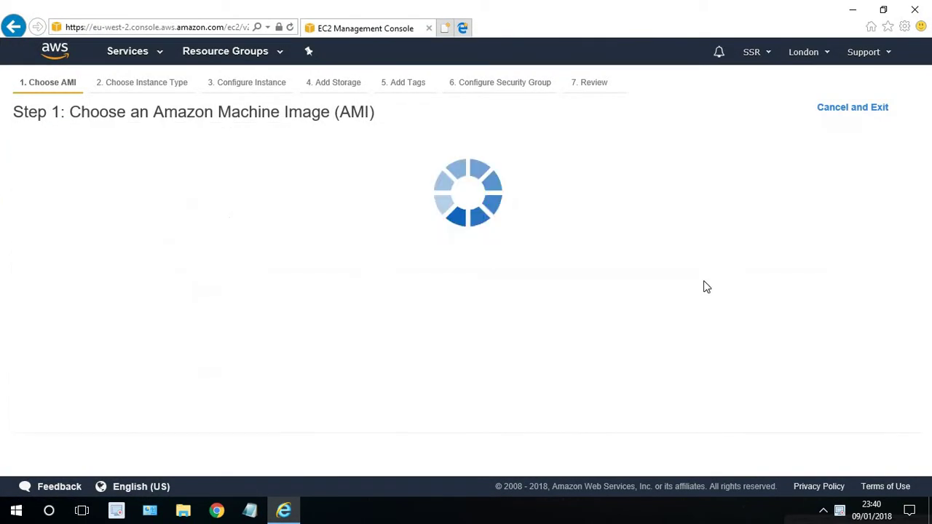
{"action": "left_click", "coordinate": [708, 451]}
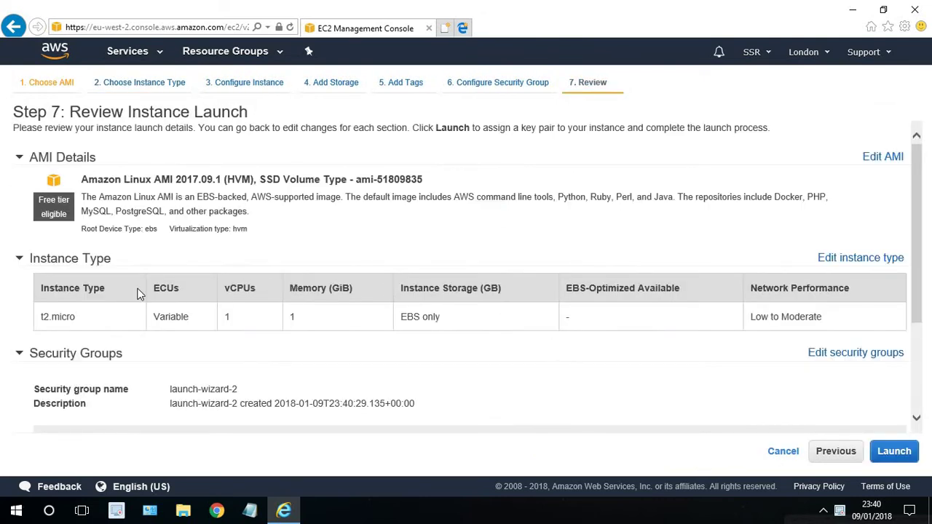
{"action": "left_click", "coordinate": [876, 451]}
{"action": "left_click", "coordinate": [399, 285]}
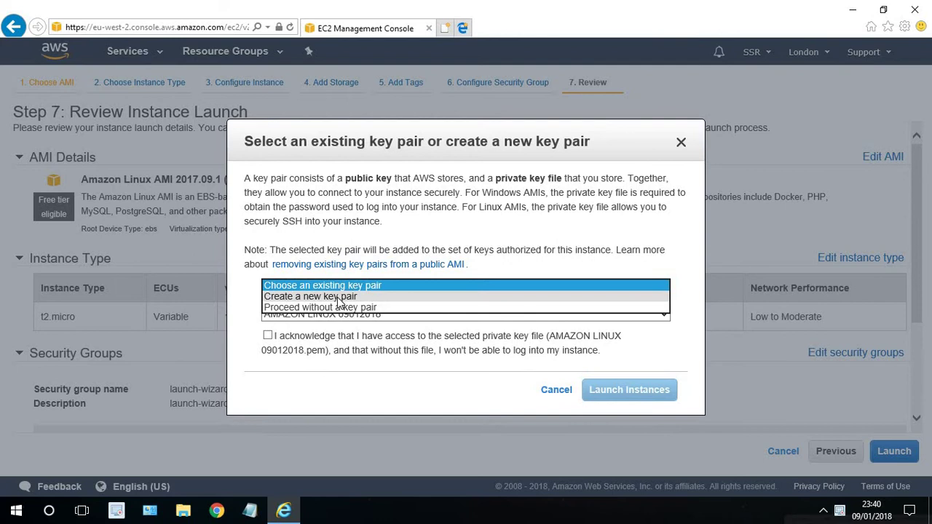
{"action": "left_click", "coordinate": [341, 297]}
{"action": "type", "text": "AWSLINUX09012018b"}
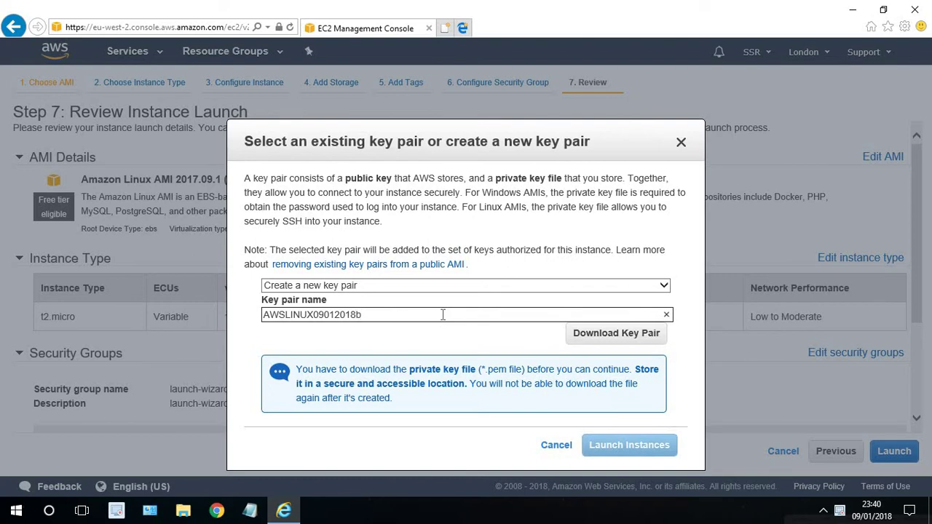
Save AWSLINUX09012018b.pem to the Desktop, then launch the instance
{"action": "left_click", "coordinate": [608, 334]}
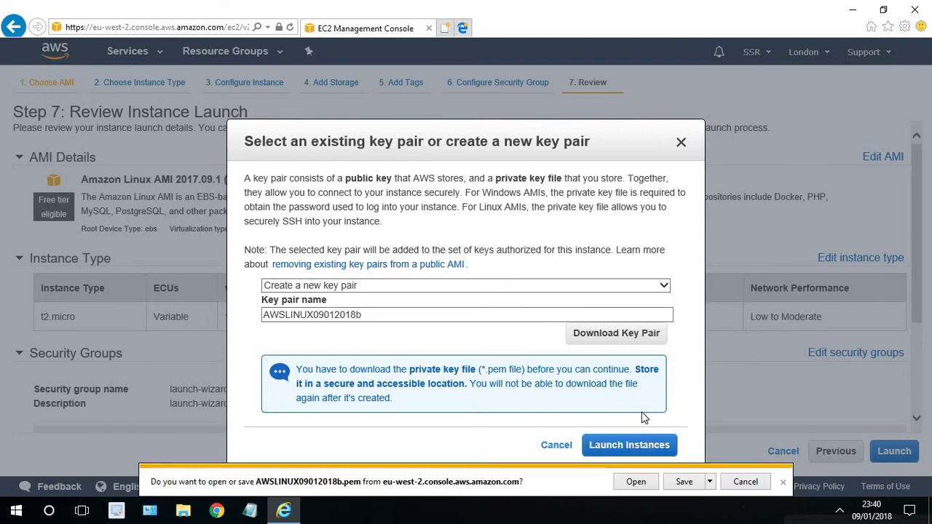
{"action": "left_click", "coordinate": [709, 481]}
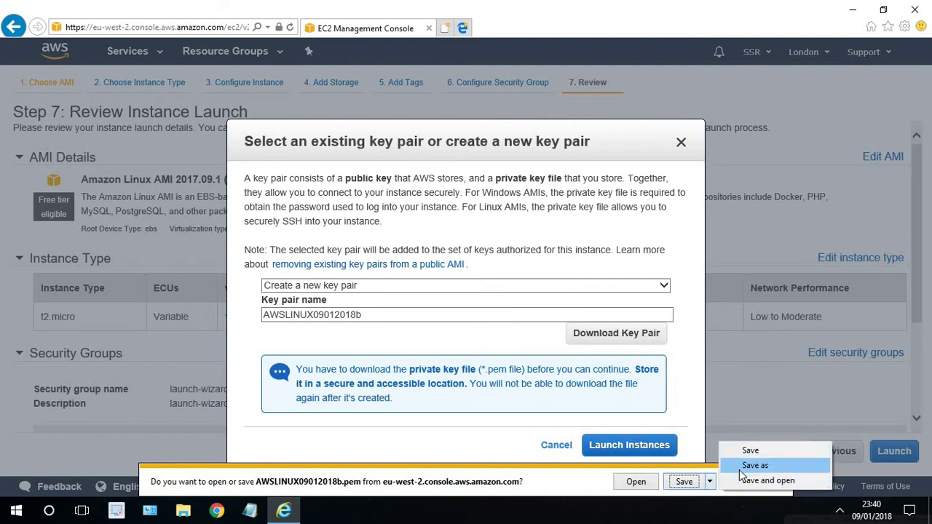
{"action": "left_click", "coordinate": [739, 469]}
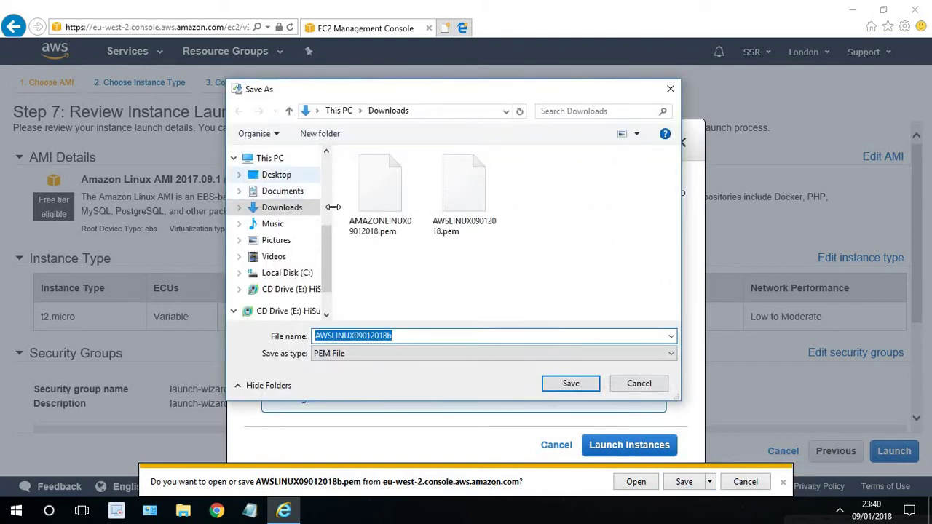
{"action": "left_click", "coordinate": [275, 175]}
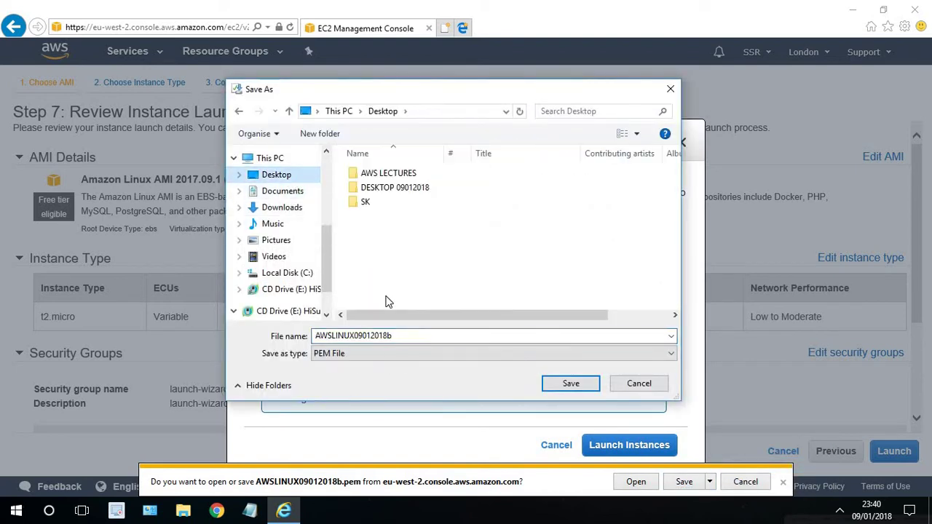
{"action": "double_click", "coordinate": [412, 338]}
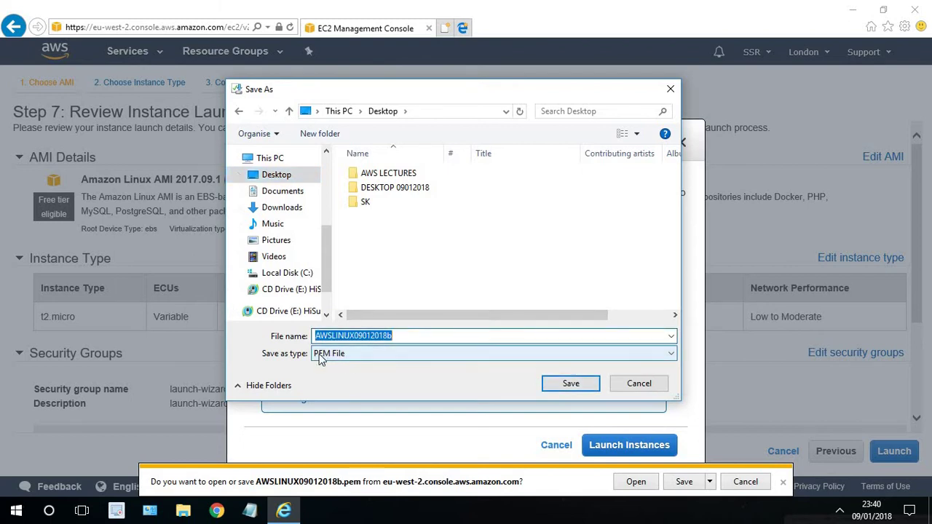
{"action": "left_click", "coordinate": [570, 384]}
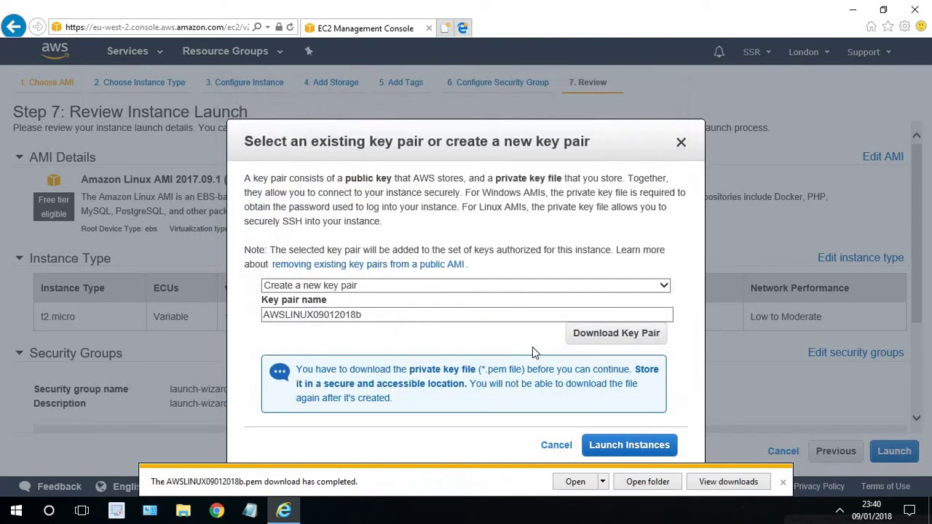
{"action": "left_click", "coordinate": [614, 445]}
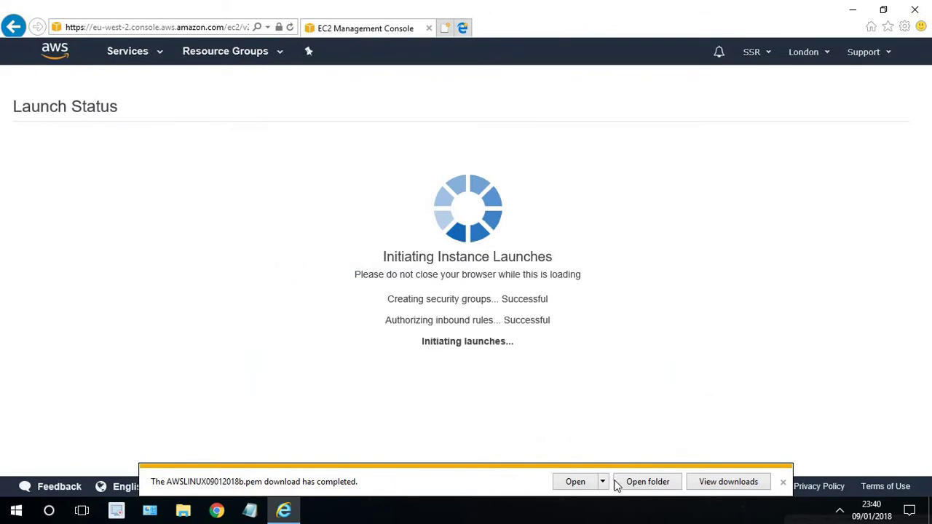
{"action": "left_click", "coordinate": [783, 483]}
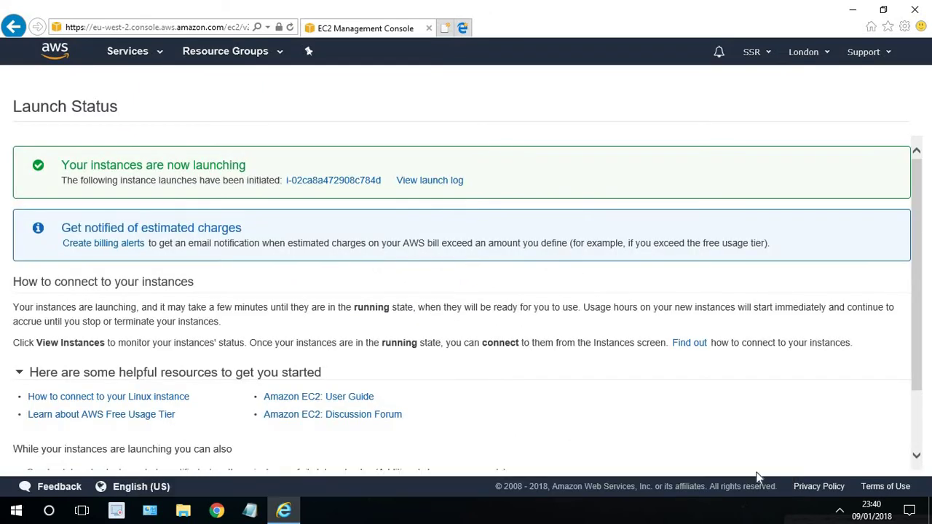
Go to EC2 Instances and select the new pending t2.micro instance to see its public DNS
{"action": "left_click", "coordinate": [148, 61]}
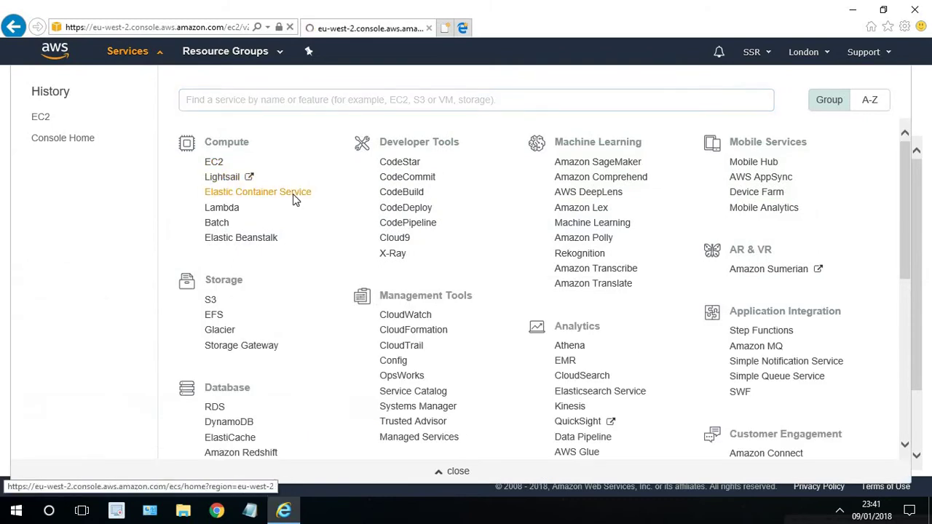
{"action": "left_click", "coordinate": [293, 194]}
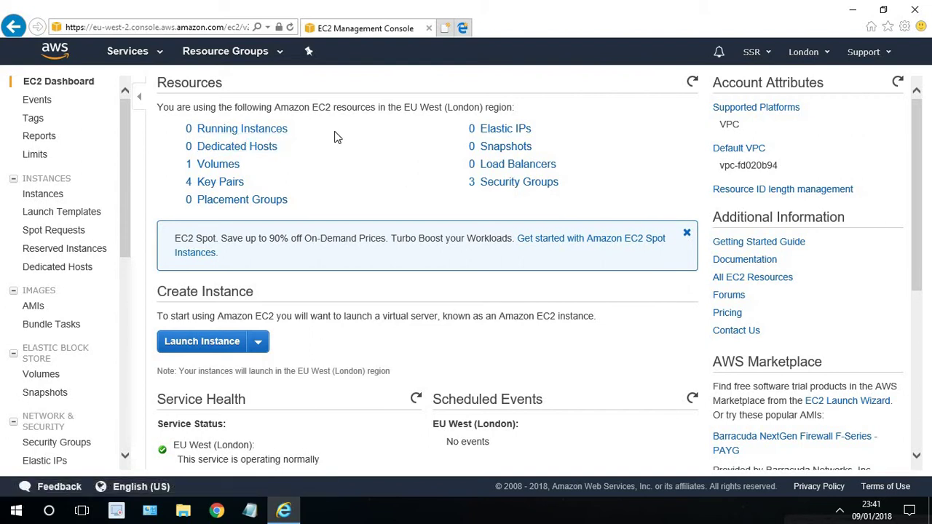
{"action": "left_click", "coordinate": [219, 128]}
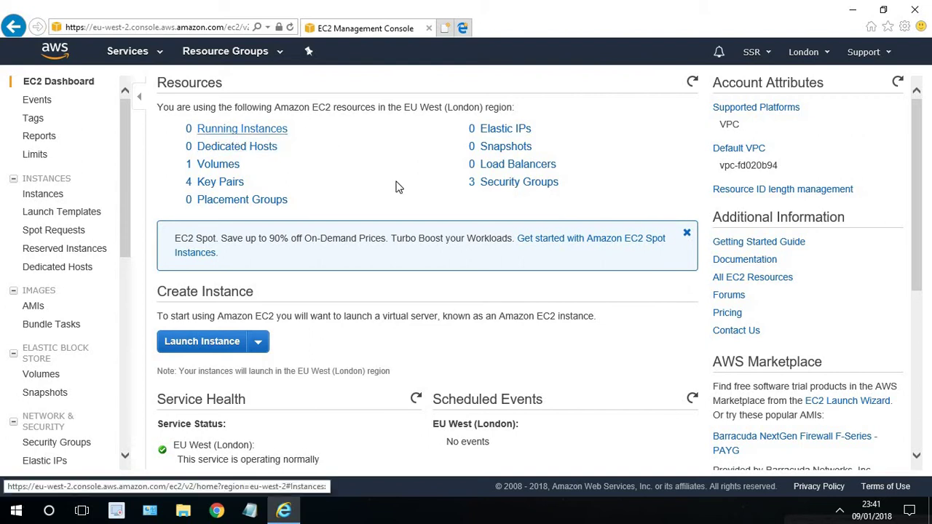
{"action": "left_click", "coordinate": [249, 128]}
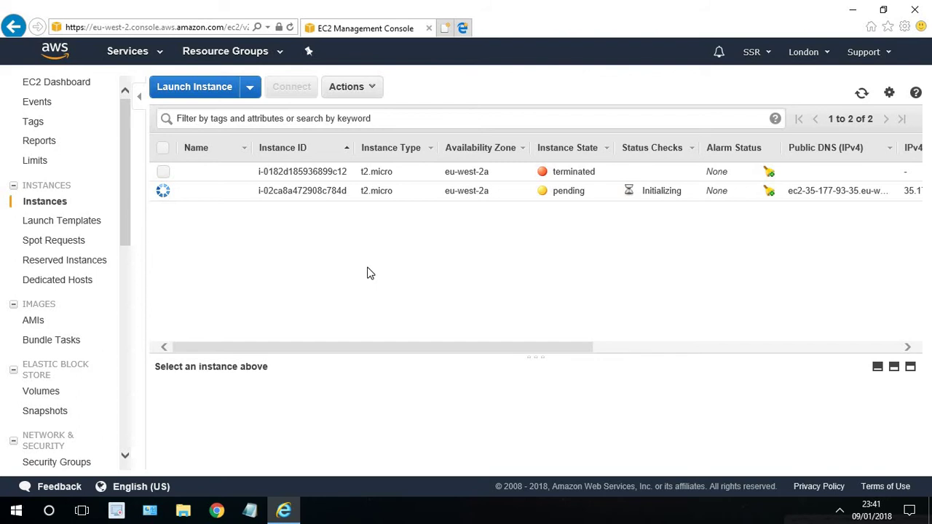
{"action": "left_click", "coordinate": [342, 190]}
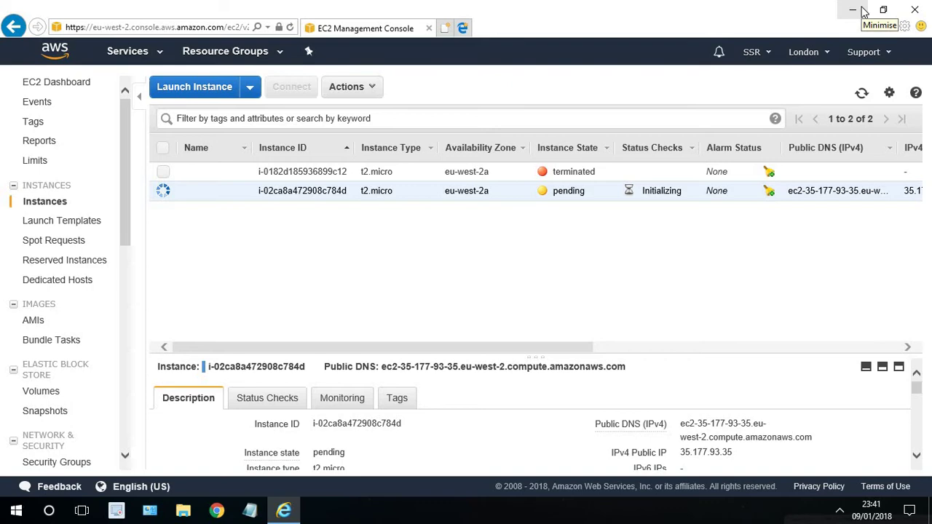
Minimise the browser and arrange the key file icon and Notepad on the desktop
{"action": "left_click", "coordinate": [861, 11]}
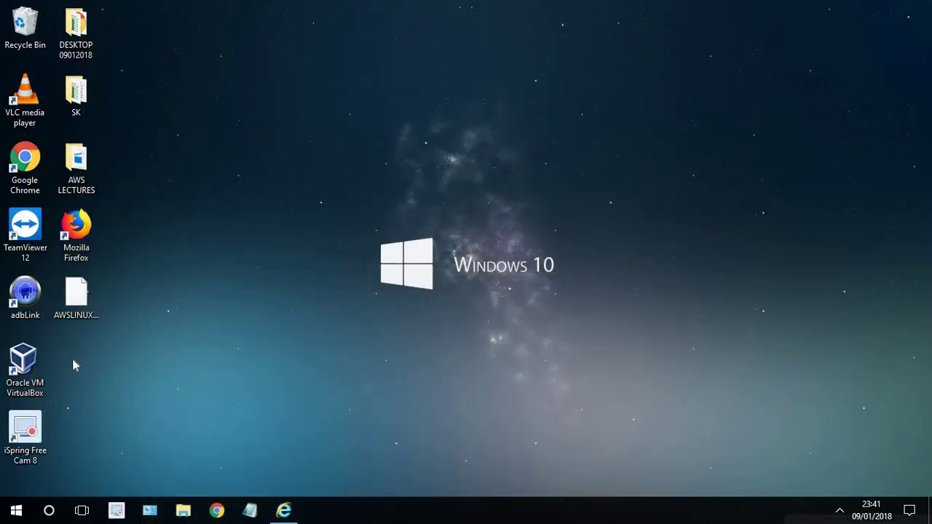
{"action": "left_click_drag", "start_coordinate": [76, 300], "coordinate": [333, 102]}
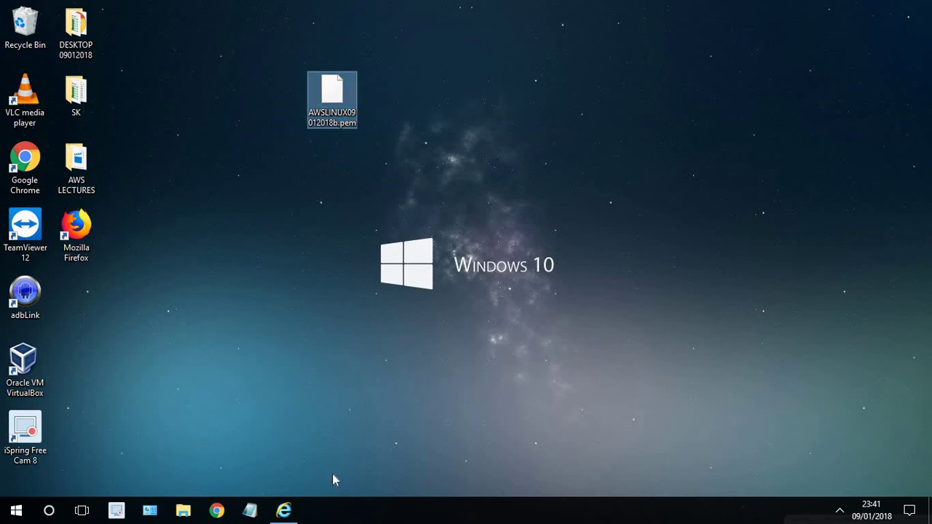
{"action": "left_click", "coordinate": [251, 511]}
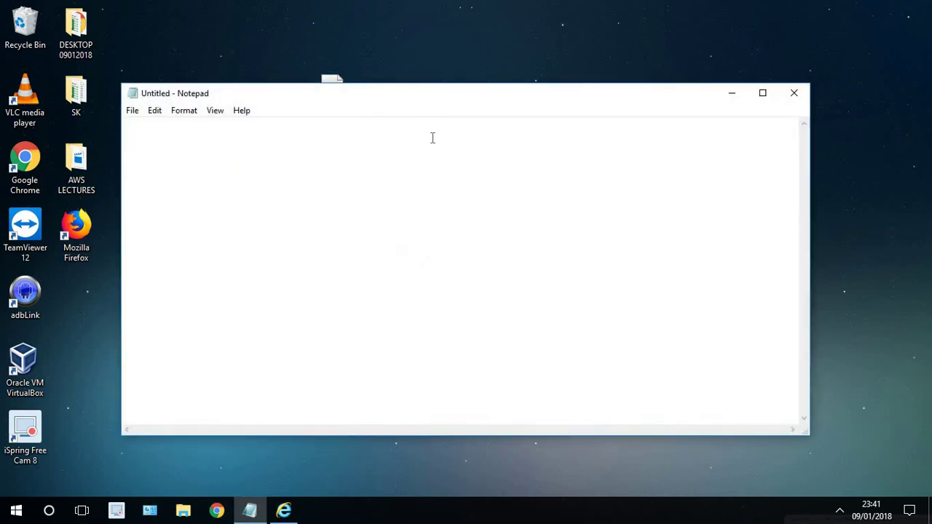
{"action": "left_click_drag", "start_coordinate": [364, 93], "coordinate": [405, 175]}
Copy the key file's Location from its Properties into Notepad
{"action": "left_click", "coordinate": [345, 101]}
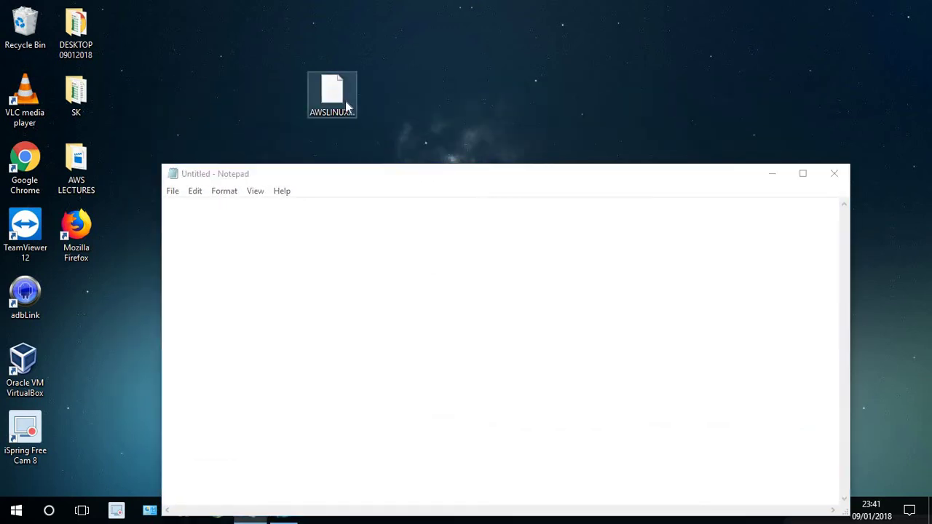
{"action": "right_click", "coordinate": [345, 102]}
{"action": "left_click", "coordinate": [391, 287]}
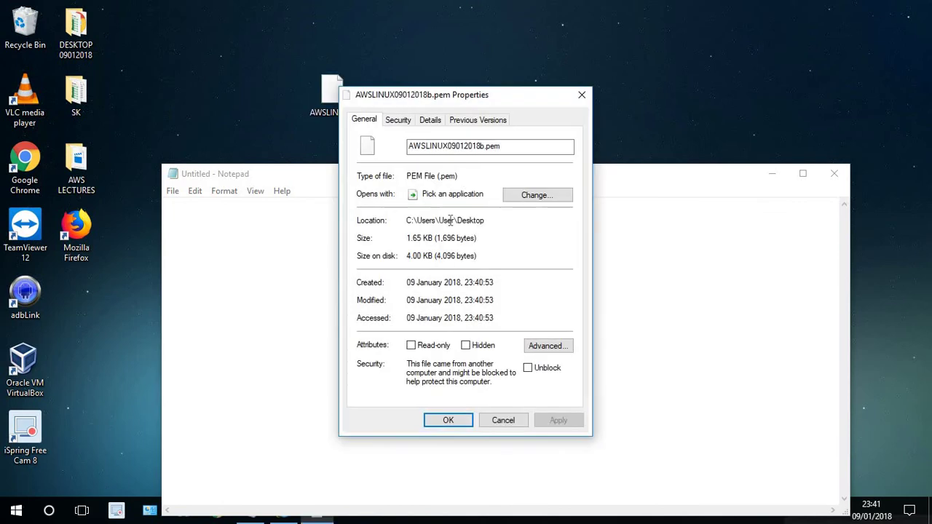
{"action": "double_click", "coordinate": [401, 222]}
{"action": "key", "text": "ctrl+c"}
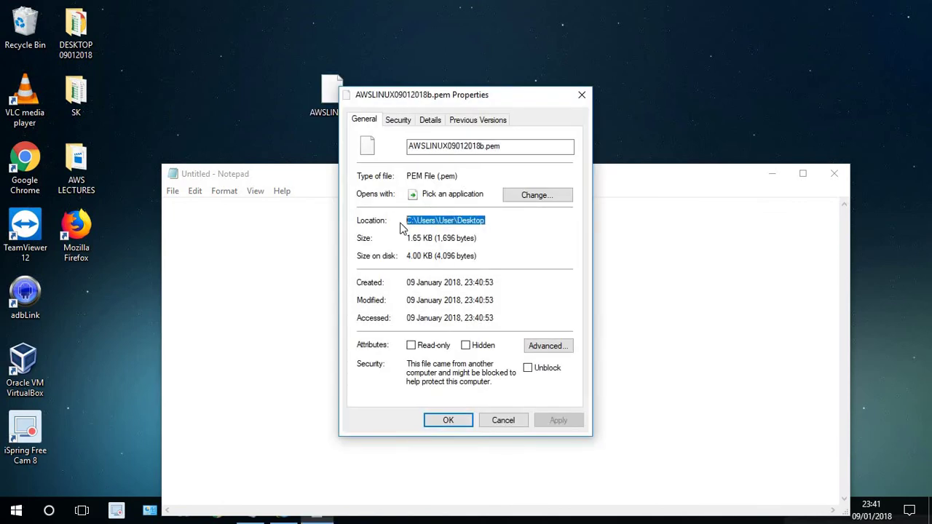
{"action": "left_click", "coordinate": [288, 233]}
{"action": "key", "text": "ctrl+v"}
Append AWSLINUX09012018b.pem to form C:\Users\User\Desktop\AWSLINUX09012018b.pem and select the full path
{"action": "left_click", "coordinate": [434, 145]}
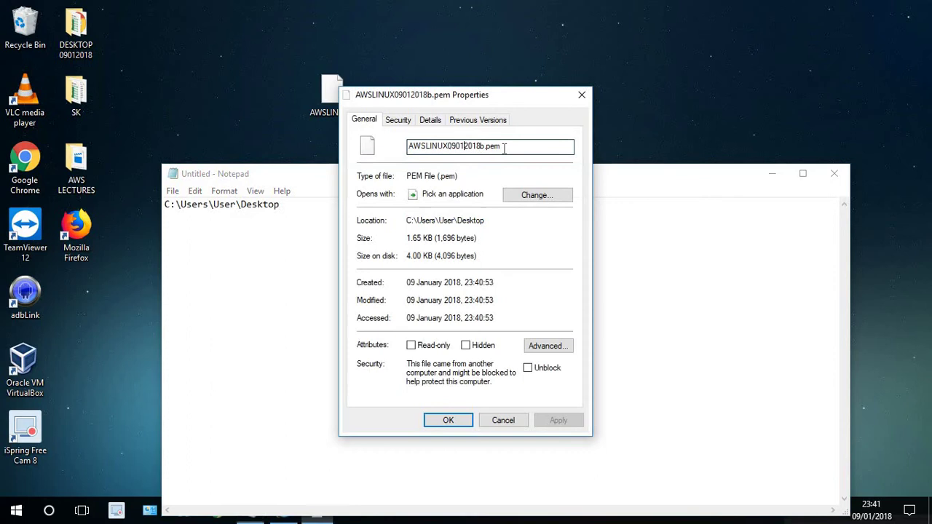
{"action": "left_click", "coordinate": [290, 216]}
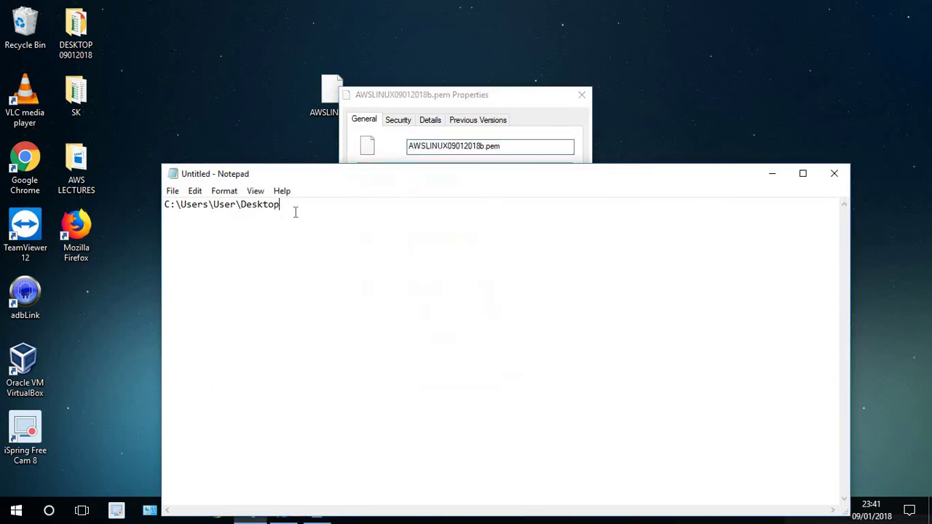
{"action": "type", "text": "\\"}
{"action": "key", "text": "ctrl+v"}
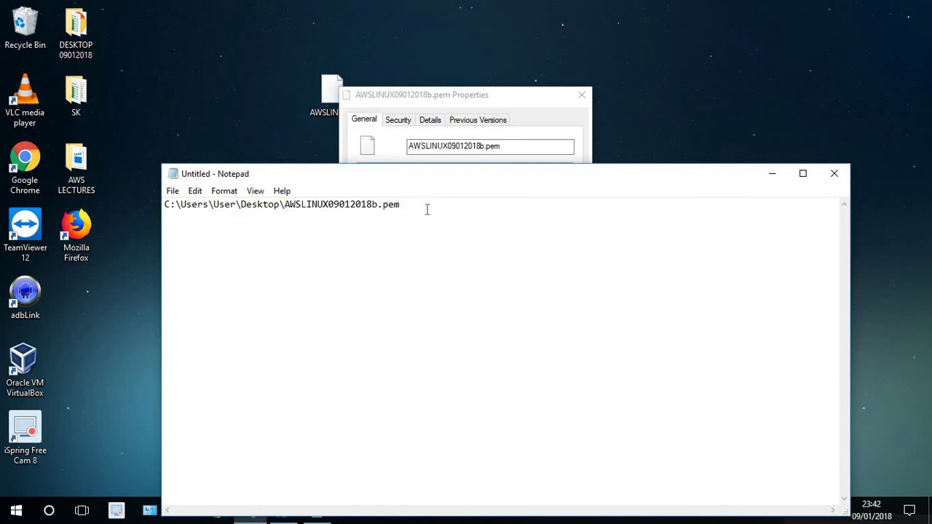
{"action": "key", "text": "ctrl+a"}
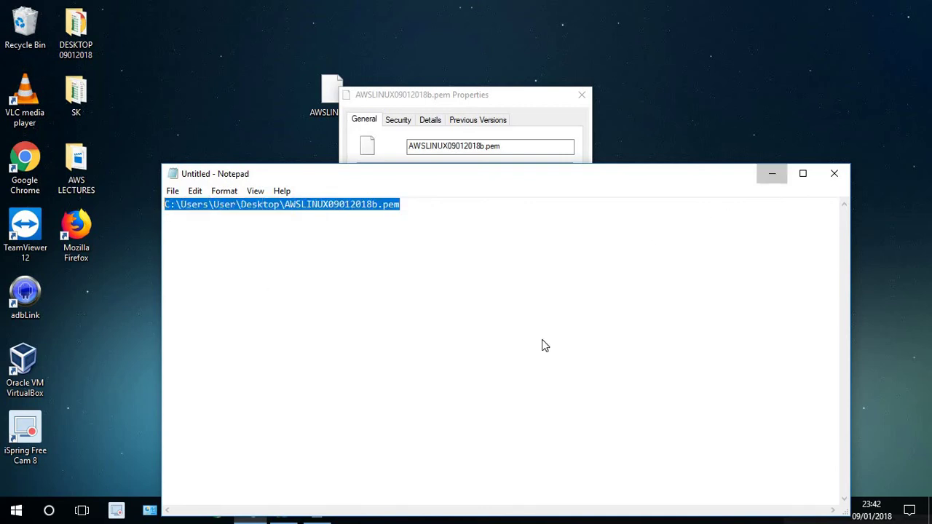
{"action": "left_click", "coordinate": [317, 509]}
{"action": "left_click", "coordinate": [291, 515]}
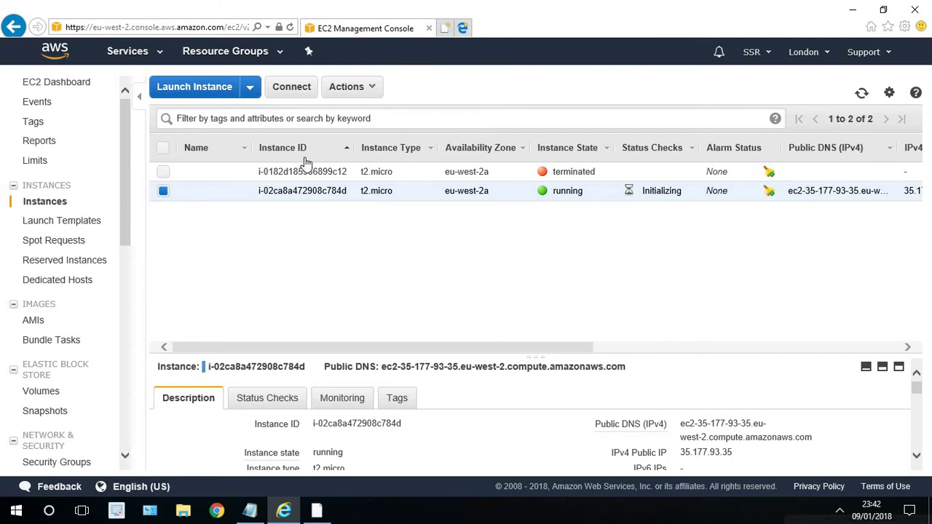
Open the Connect To Your Instance dialog showing the chmod and ssh commands
{"action": "left_click", "coordinate": [295, 91]}
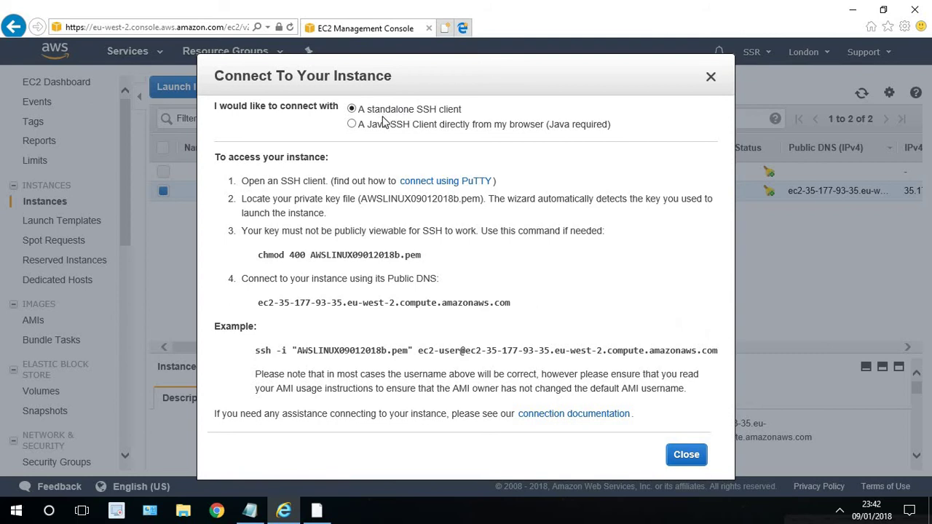
{"action": "right_click", "coordinate": [426, 110]}
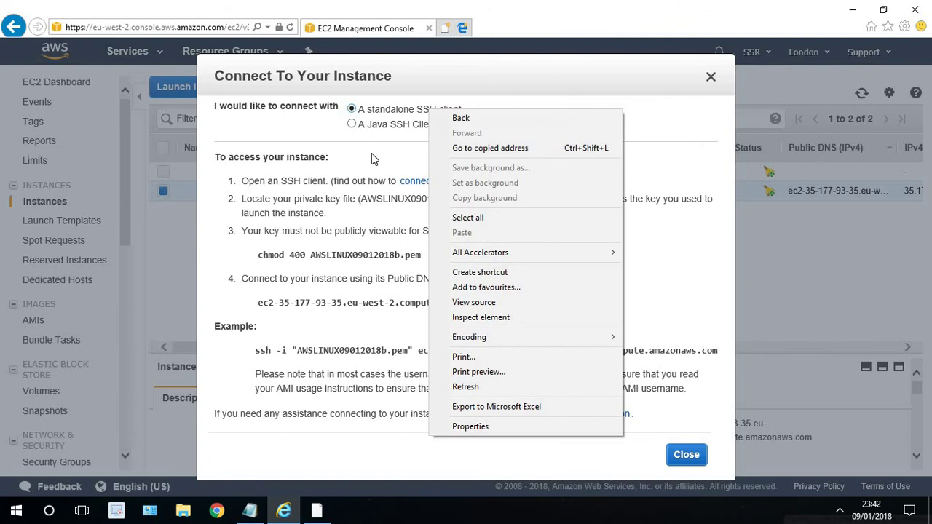
{"action": "left_click", "coordinate": [375, 158]}
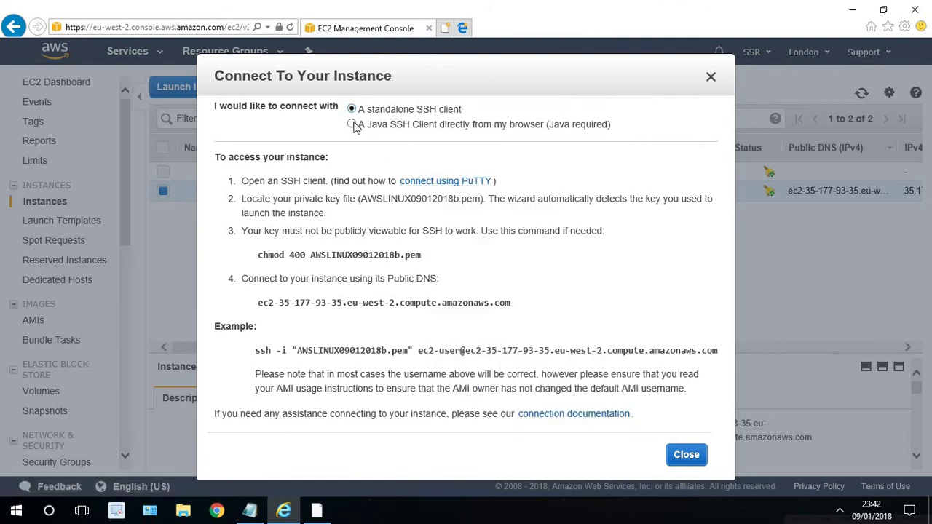
Choose the Java SSH client, paste the key path, cache it in the browser, and run MindTerm
{"action": "left_click", "coordinate": [353, 124]}
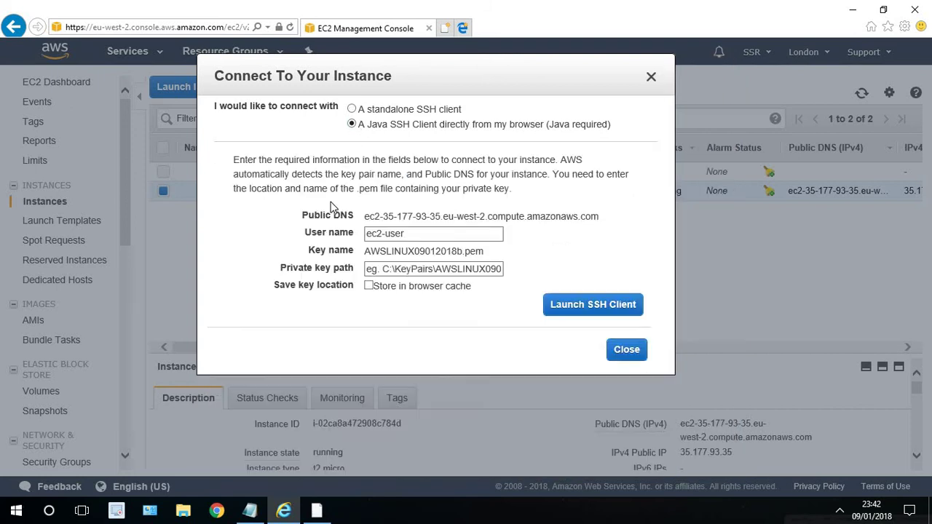
{"action": "left_click", "coordinate": [423, 268]}
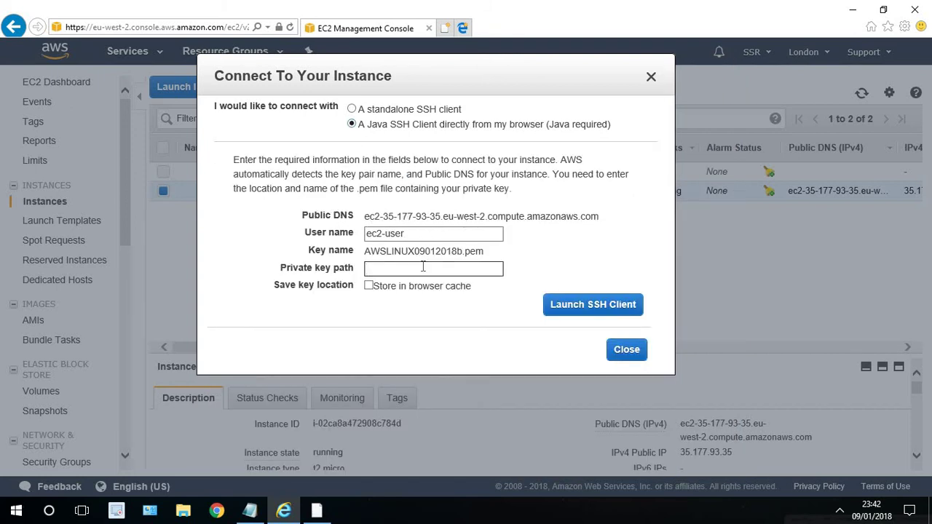
{"action": "key", "text": "ctrl+v"}
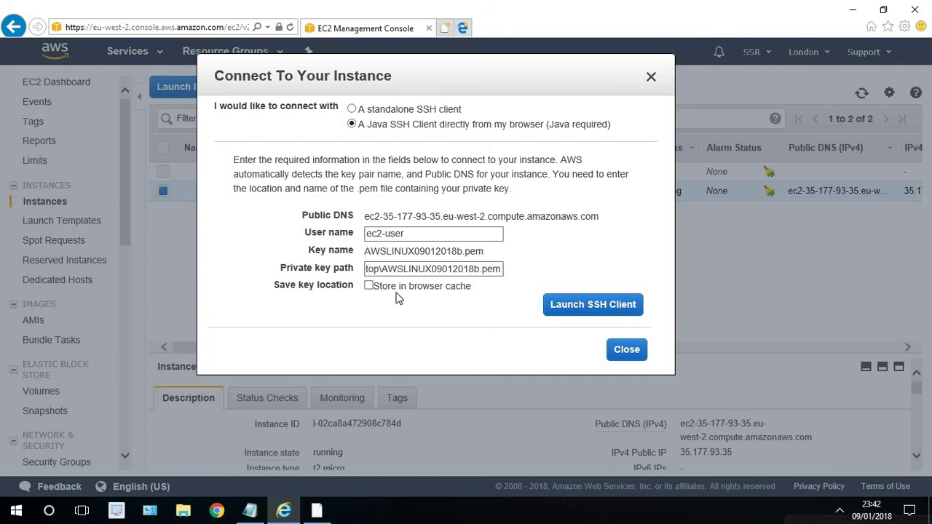
{"action": "left_click", "coordinate": [369, 287]}
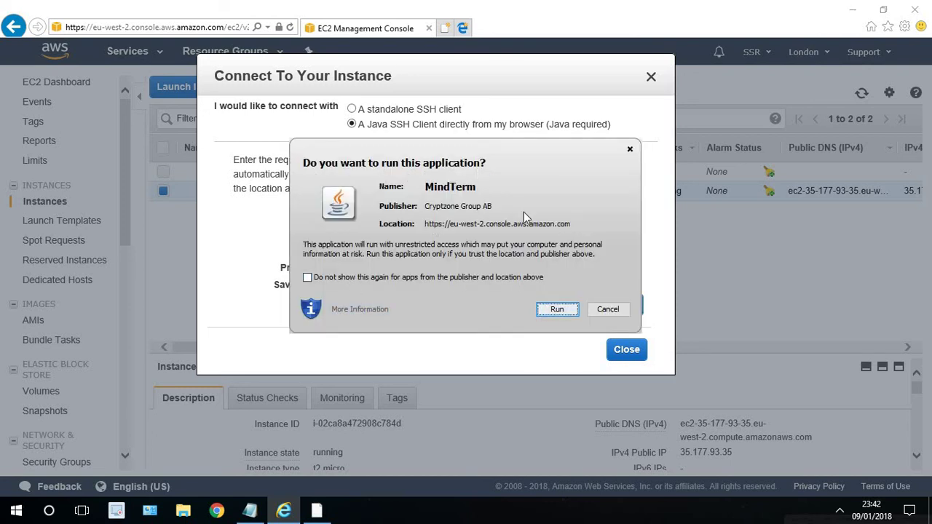
{"action": "left_click", "coordinate": [555, 309]}
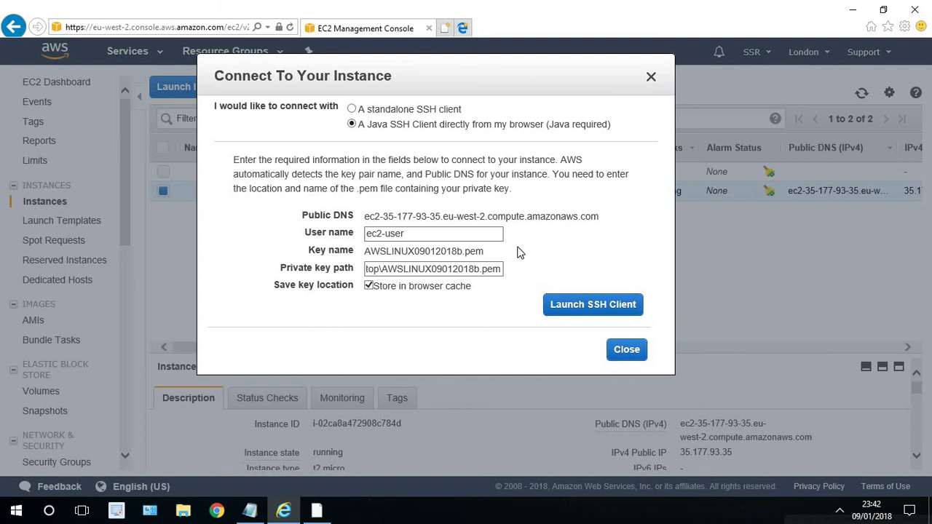
Maximise the MindTerm terminal and run whoami, which returns ec2-user
{"action": "left_click", "coordinate": [545, 283]}
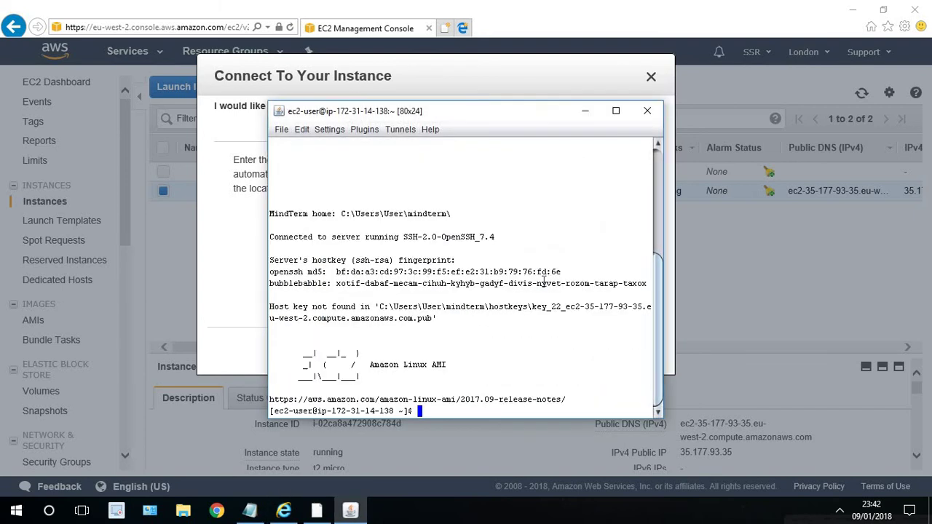
{"action": "left_click", "coordinate": [615, 110]}
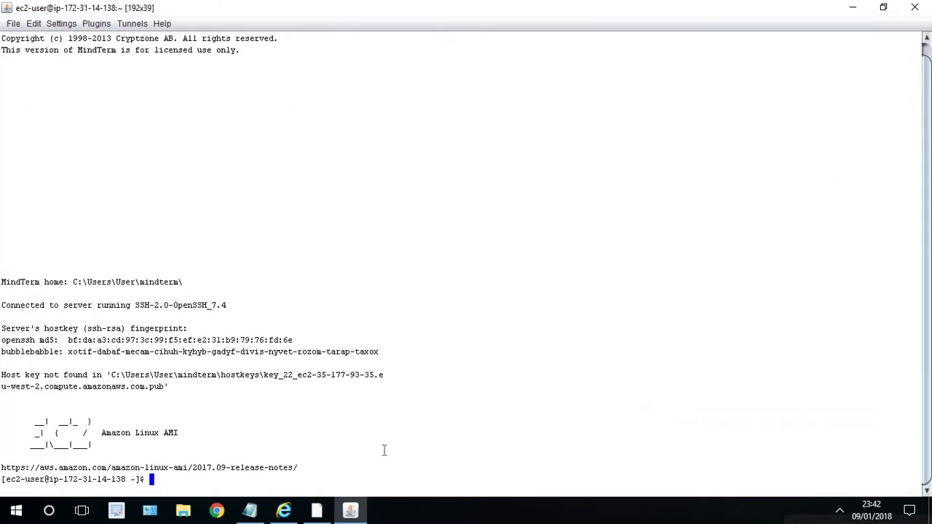
{"action": "type", "text": "who"}
{"action": "type", "text": "am"}
{"action": "type", "text": "i"}
{"action": "key", "text": "Return"}
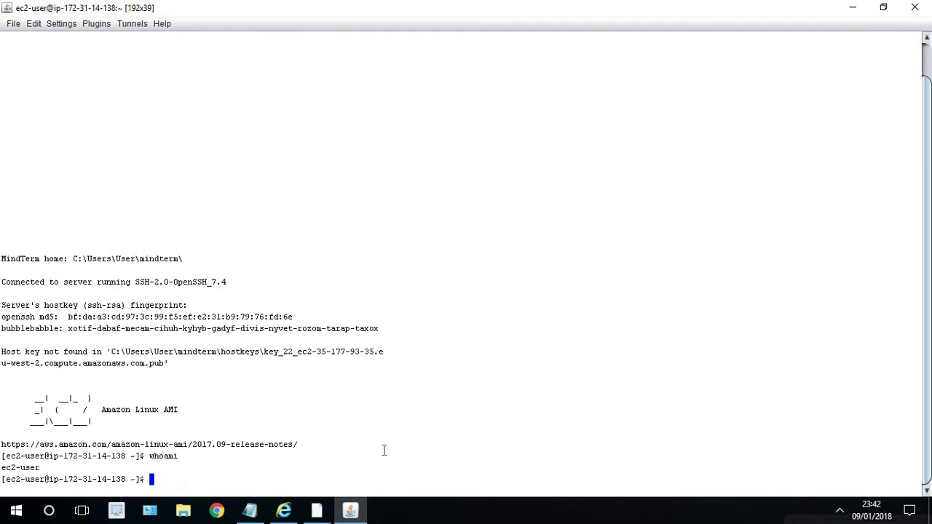